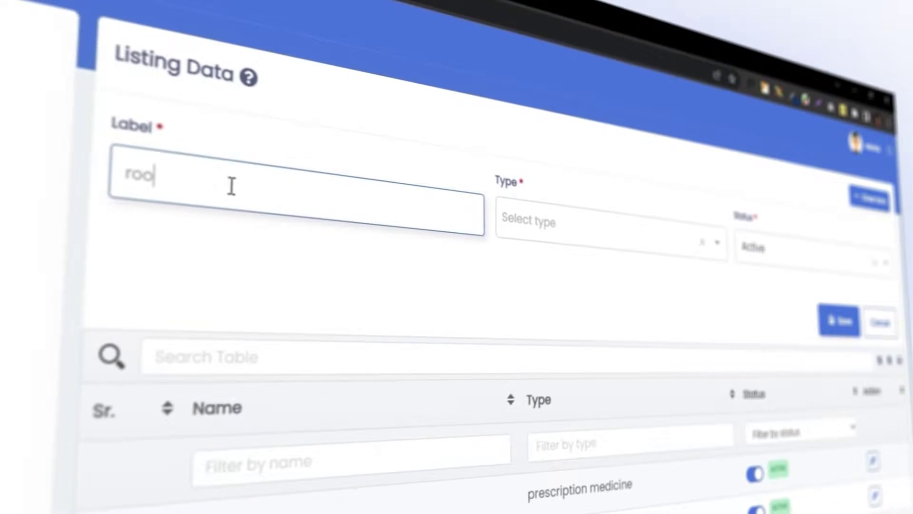
text(t)
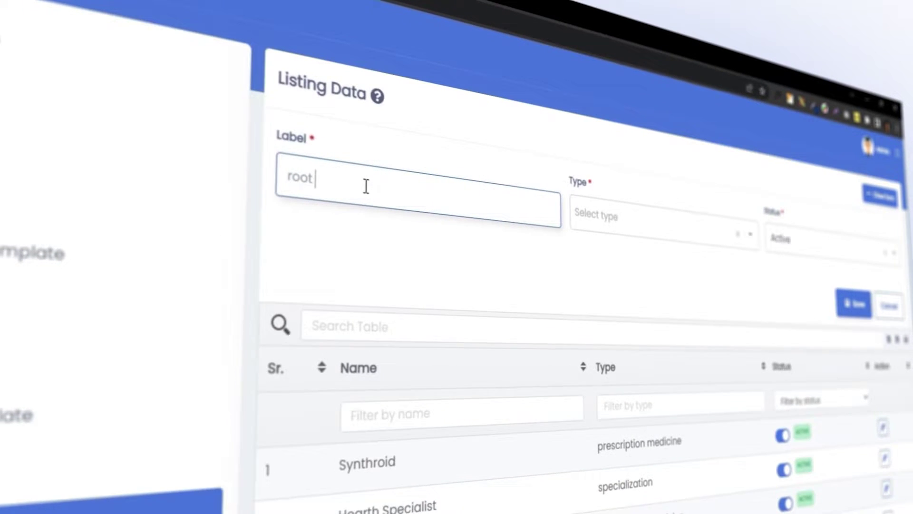
text( ca)
text(no)
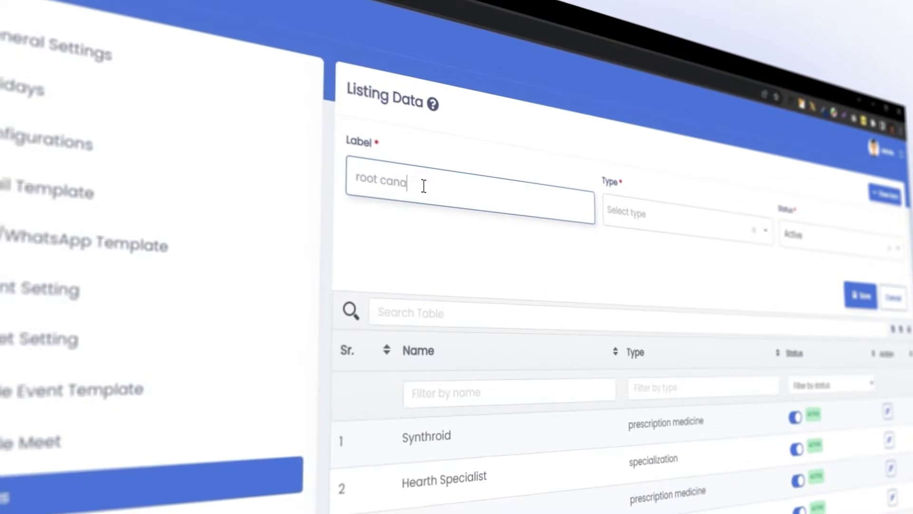
text(l)
Step: Choose specialization as the listing type, then toggle the Synthroid listing off and back on
click(611, 214)
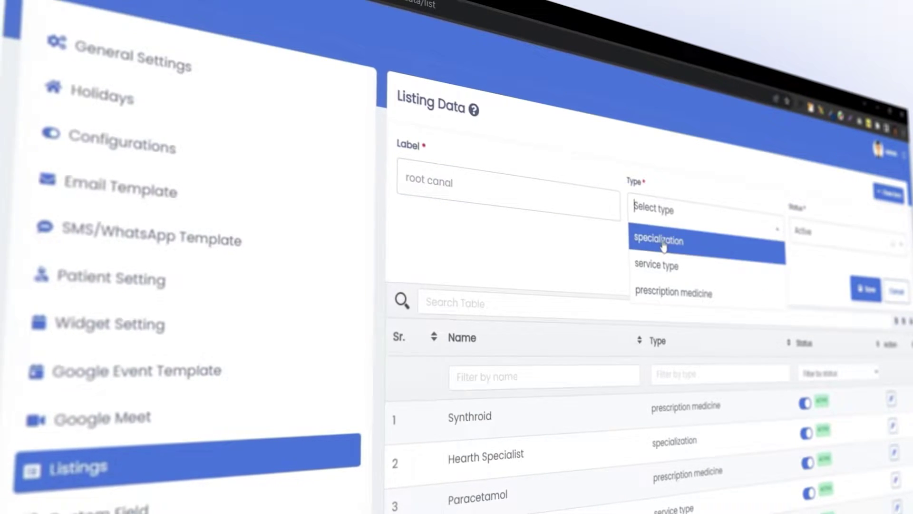
click(664, 246)
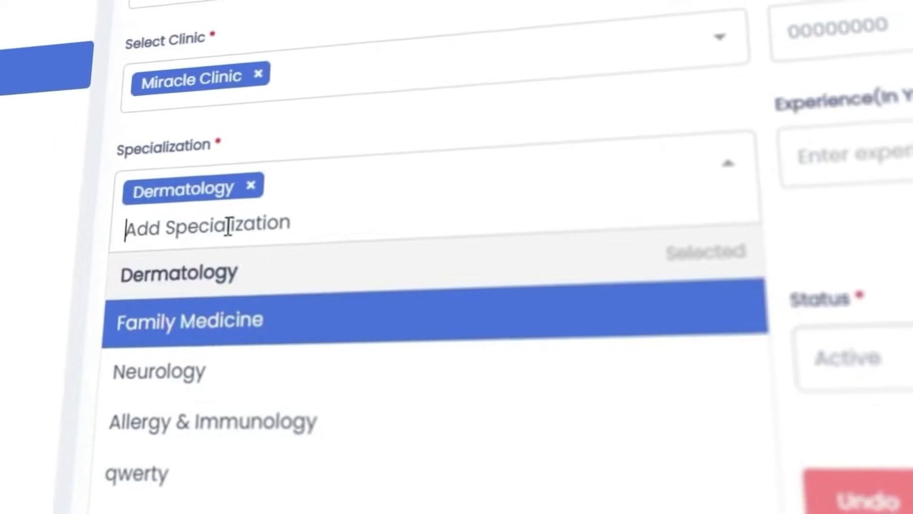
text(tee)
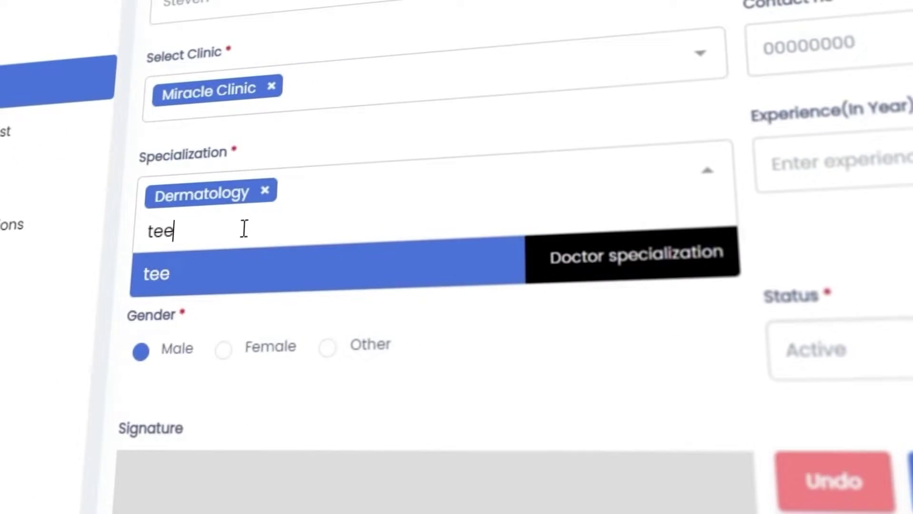
text(th)
text( clea)
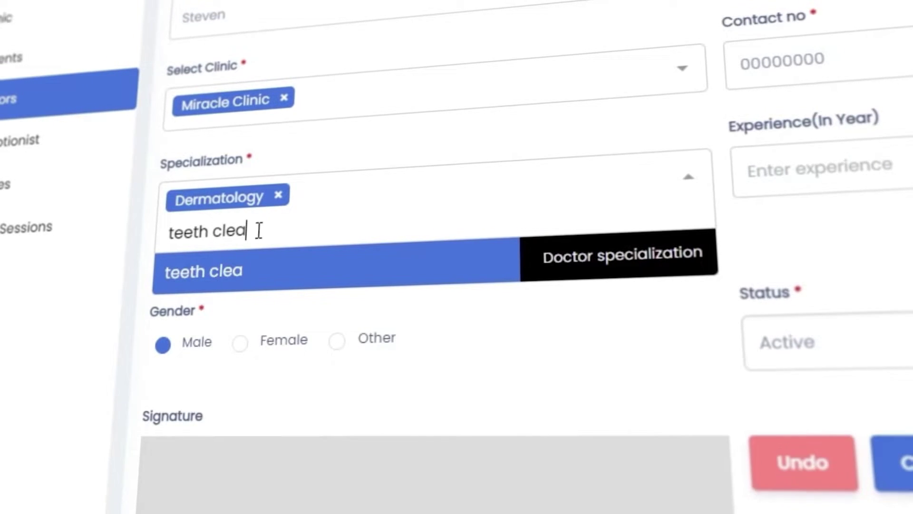
text(ning)
key(Return)
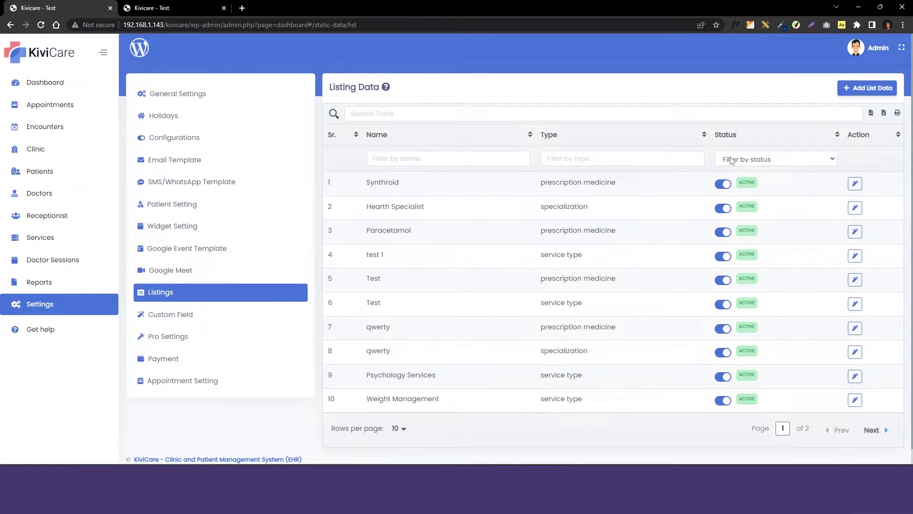
click(722, 187)
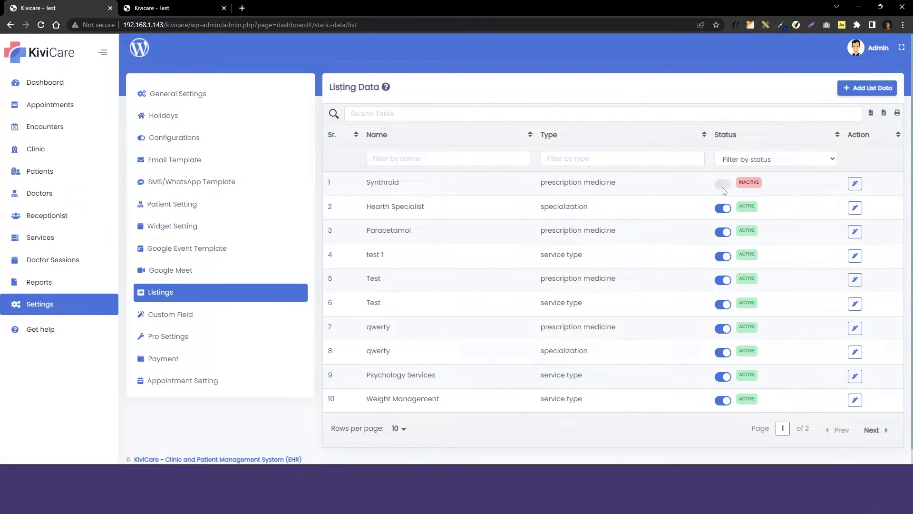
click(722, 189)
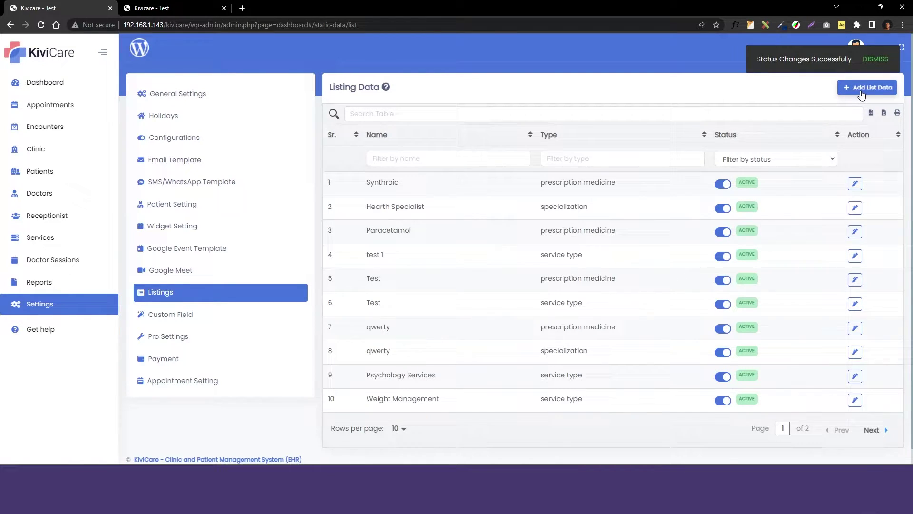
Step: Create and save a new 'root canal' listing entry of type specialization
click(856, 91)
click(379, 136)
text(root canal)
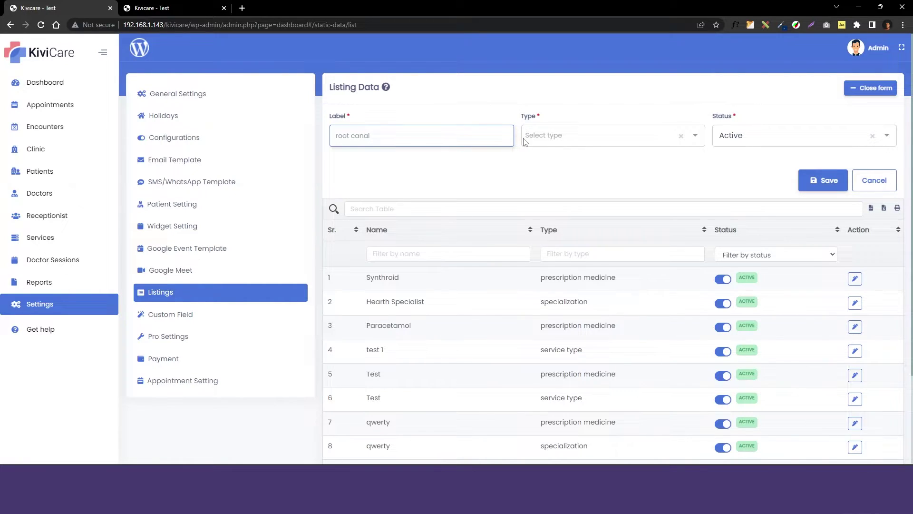
click(525, 142)
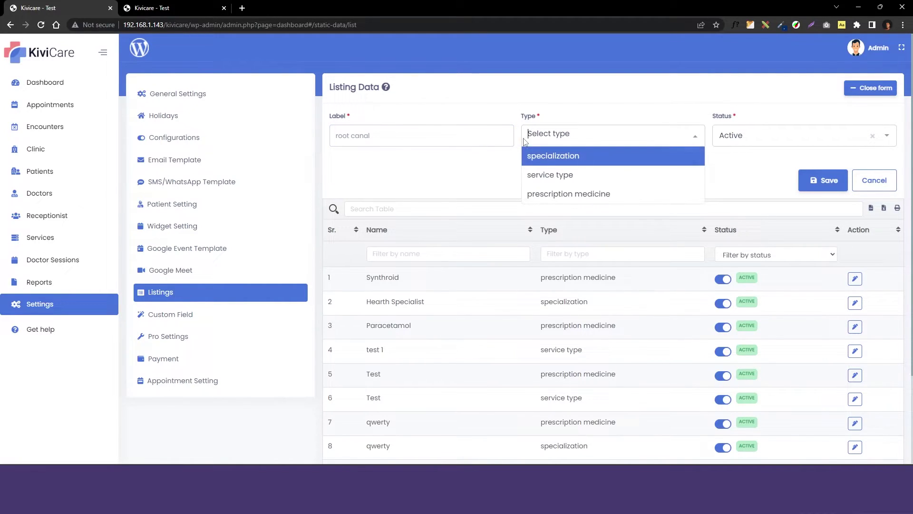
click(558, 160)
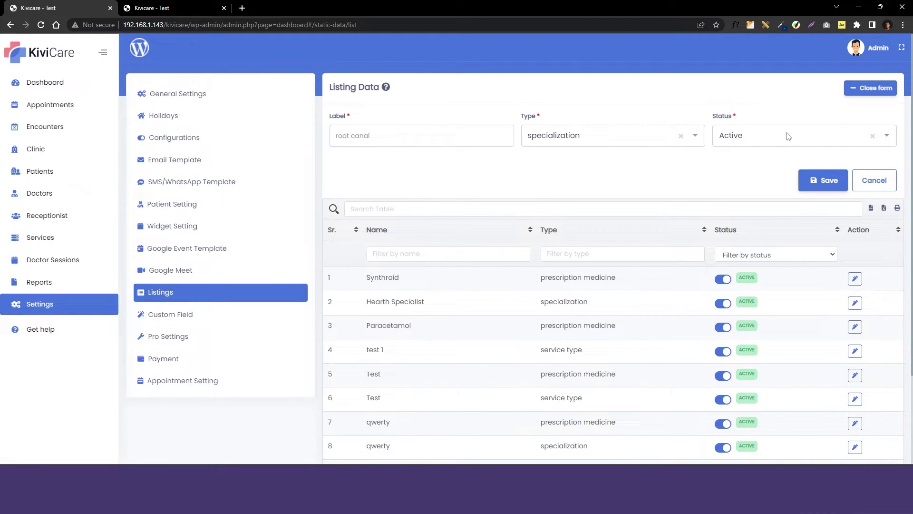
click(823, 181)
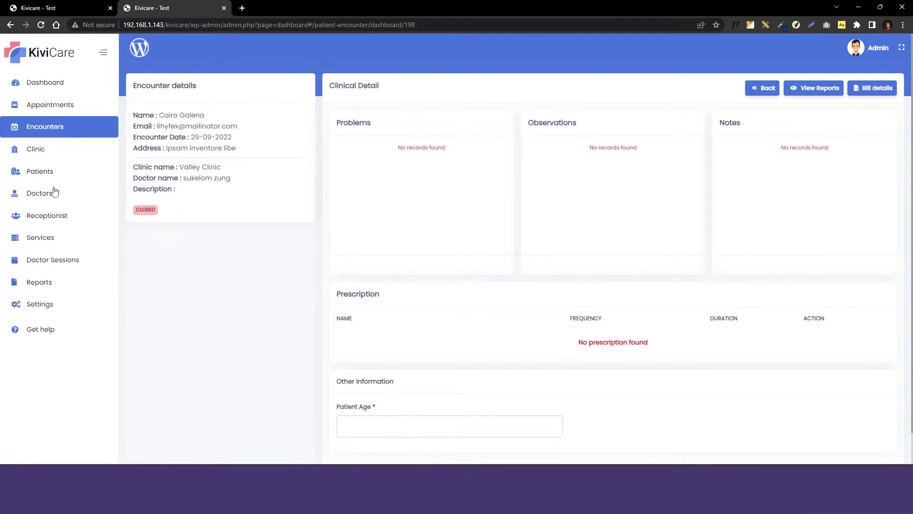
Step: In the first doctor's edit form, reload and select root canal as a specialization
click(55, 192)
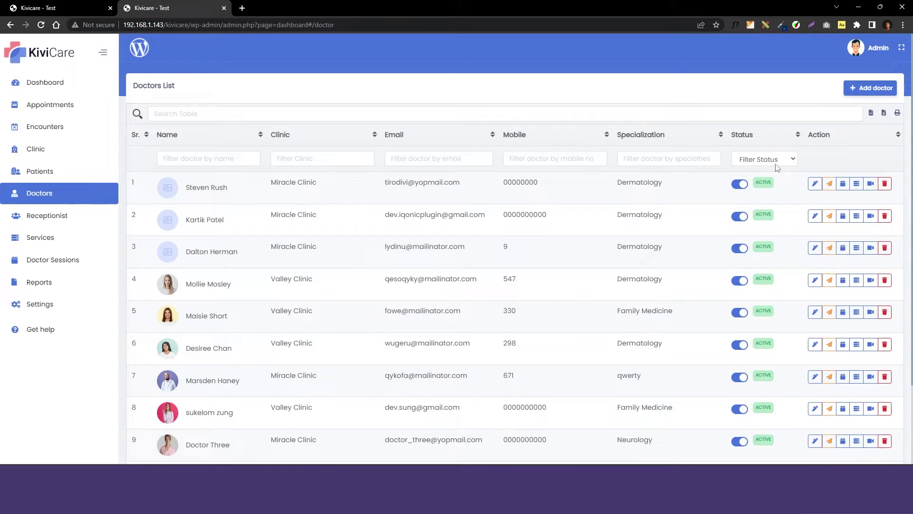
click(814, 184)
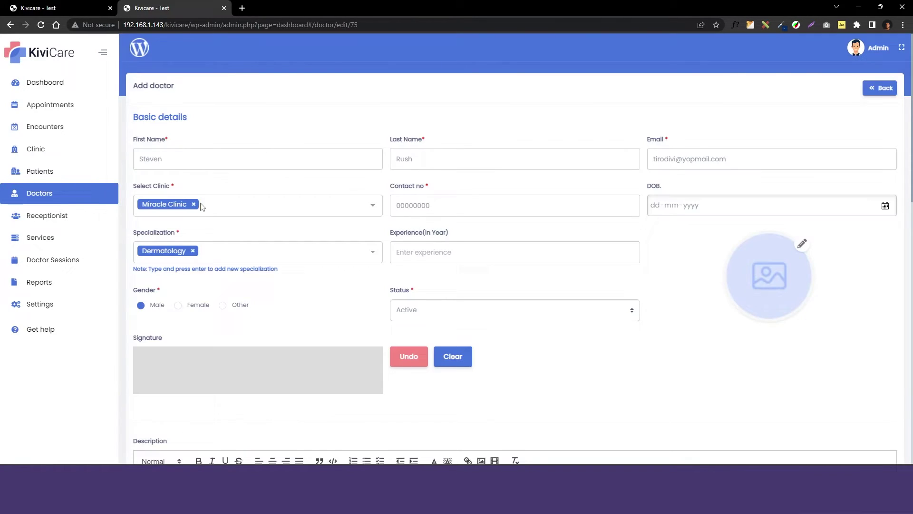
click(376, 254)
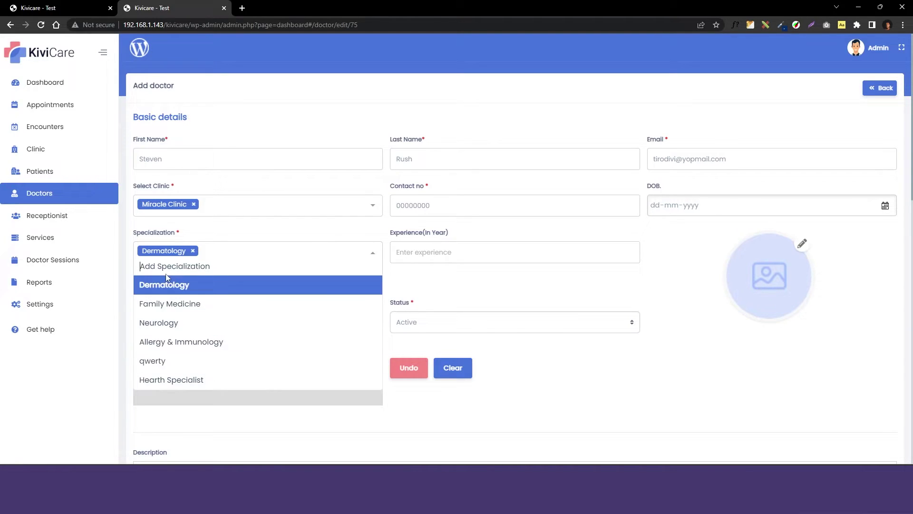
scroll(194, 348, down, 1)
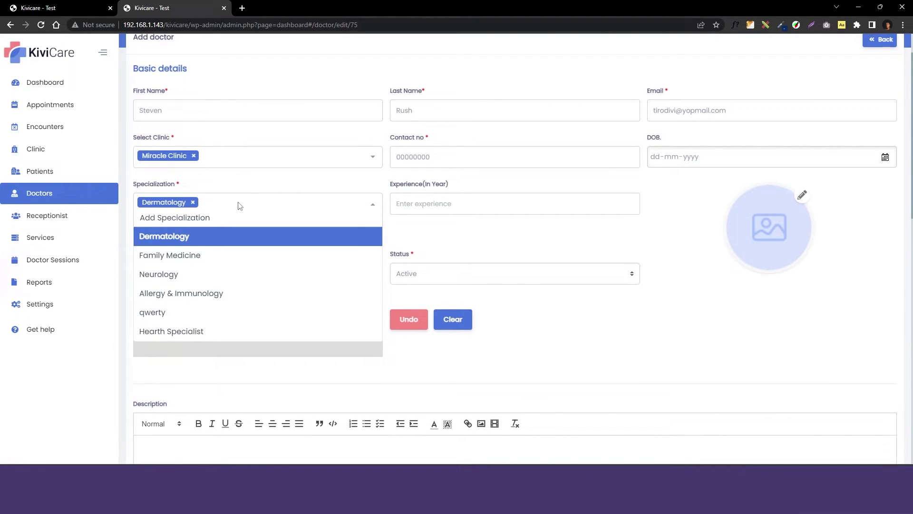
click(40, 24)
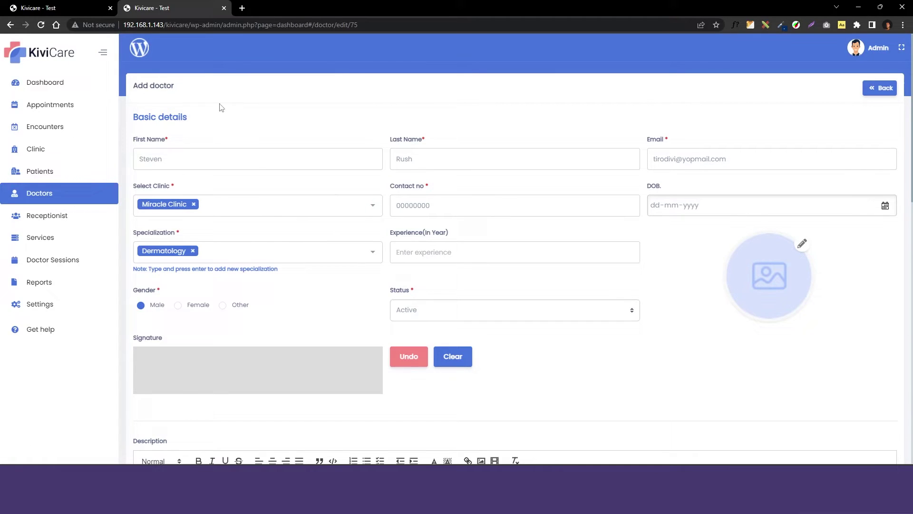
click(373, 256)
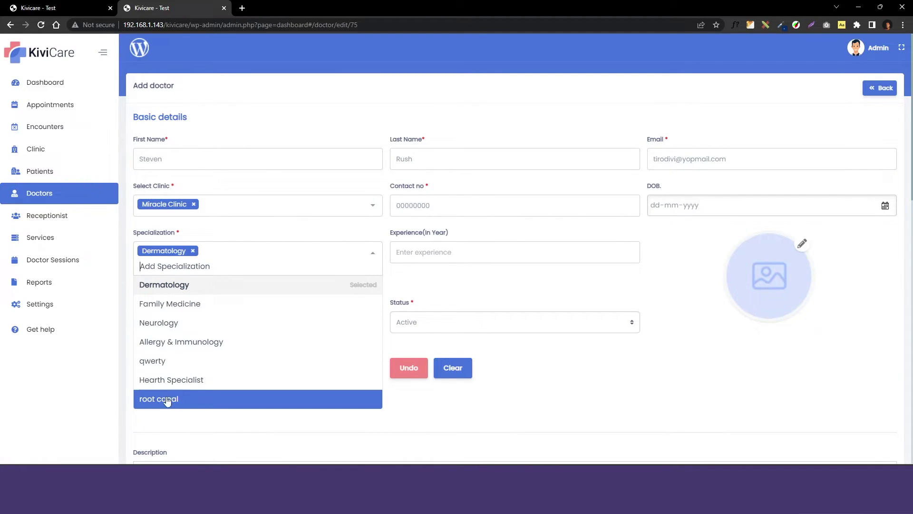
click(183, 402)
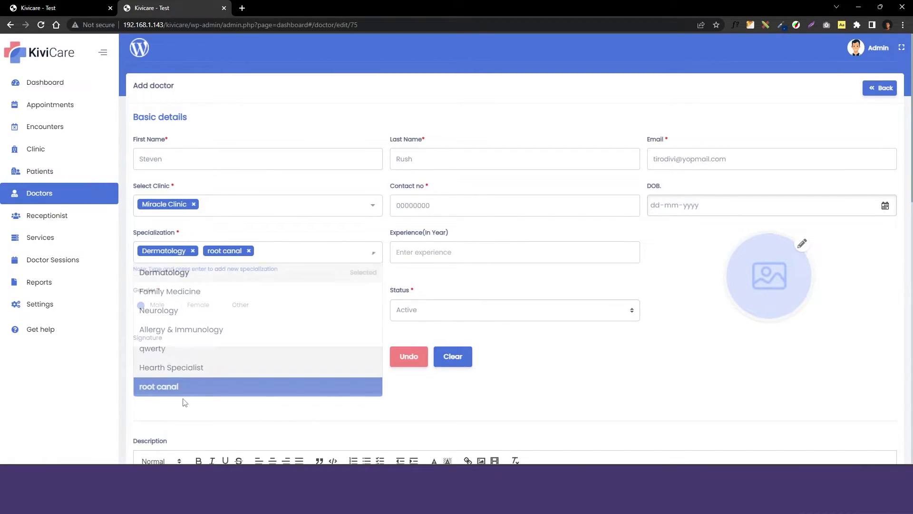
Step: Remove root canal and enter 'teeth cleaning' as a new specialization tag
click(249, 252)
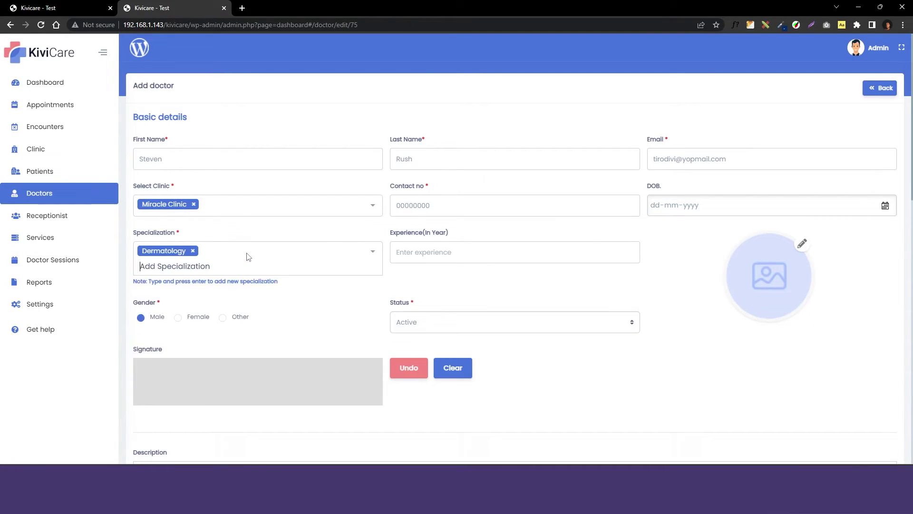
text(teeth cleaning)
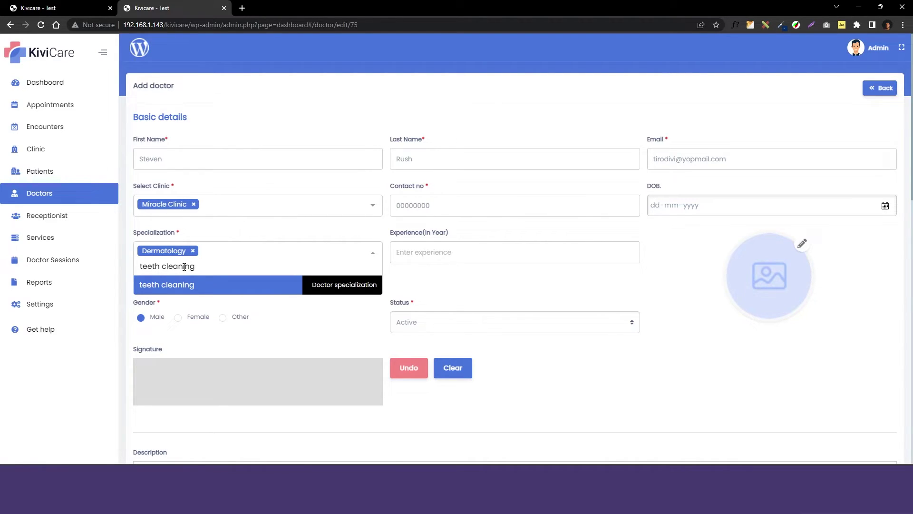
key(Return)
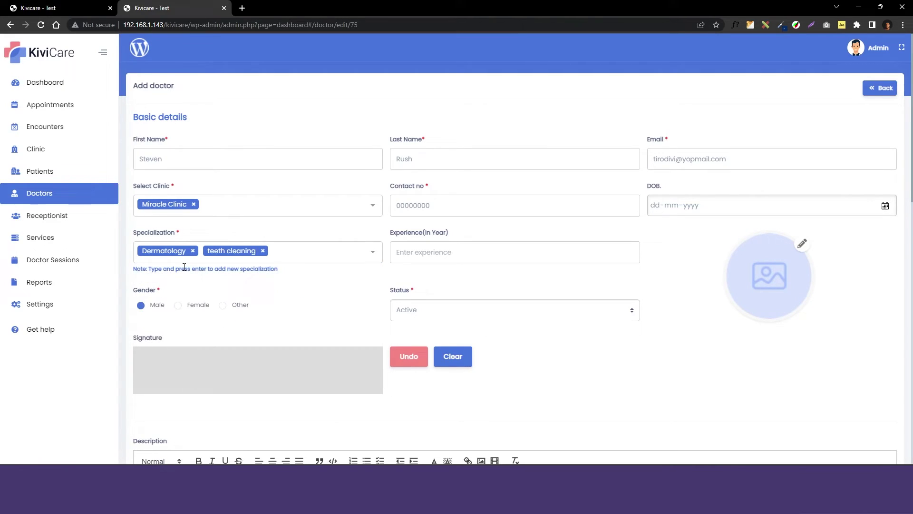
Step: Reload the Listing Data settings tab to show the new specialization entries
click(51, 8)
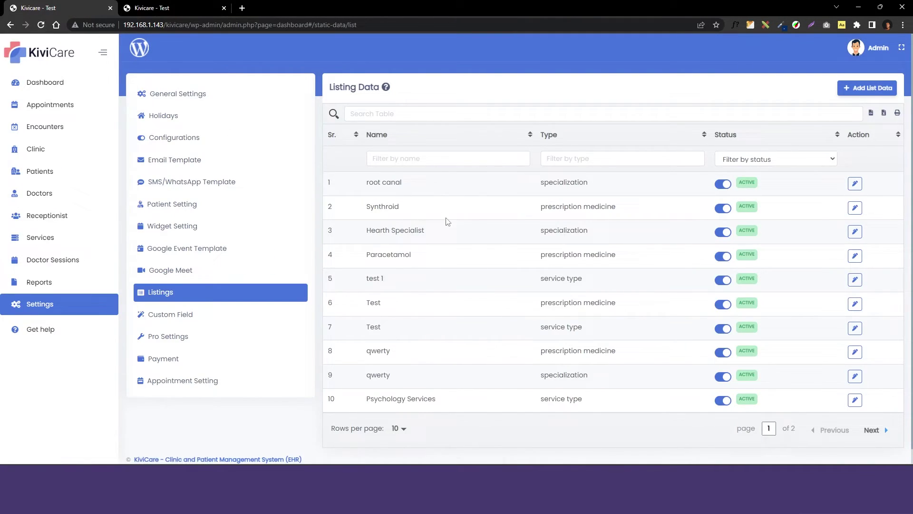
click(41, 24)
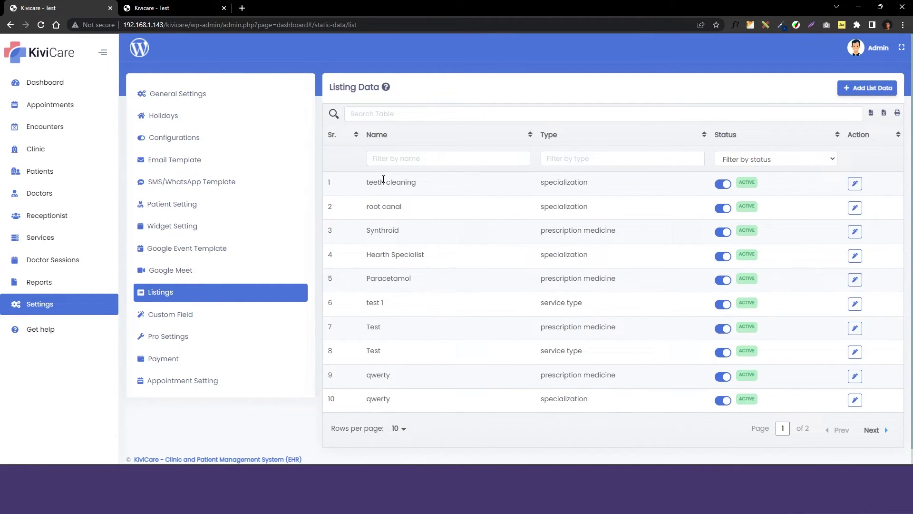
Step: Edit the root canal entry and reselect specialization as its type
click(855, 208)
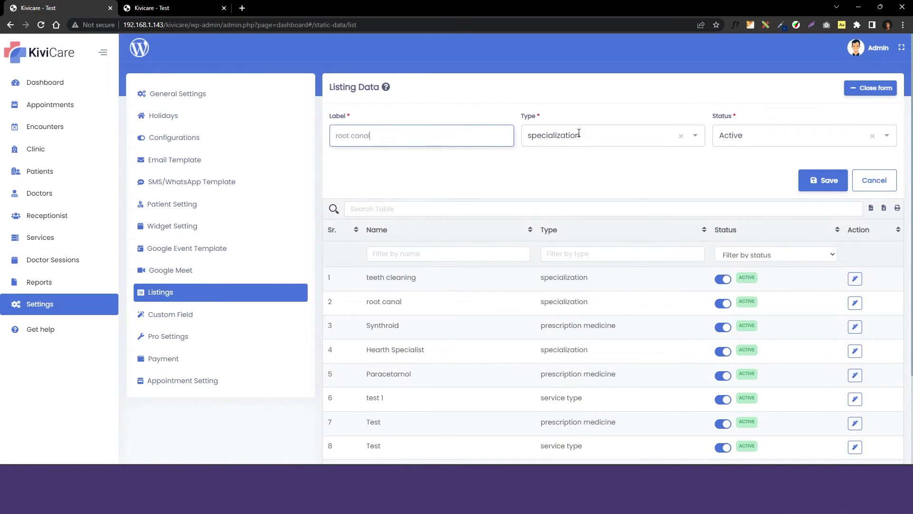
click(698, 140)
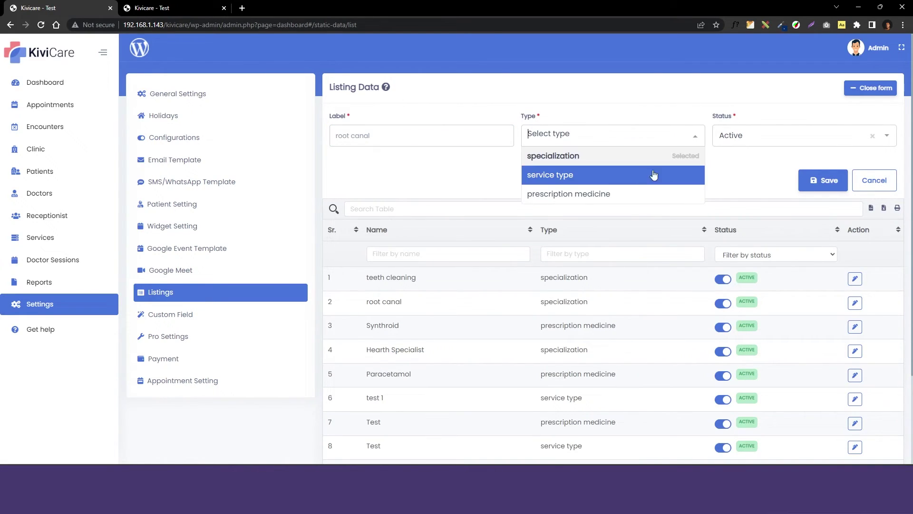
click(694, 139)
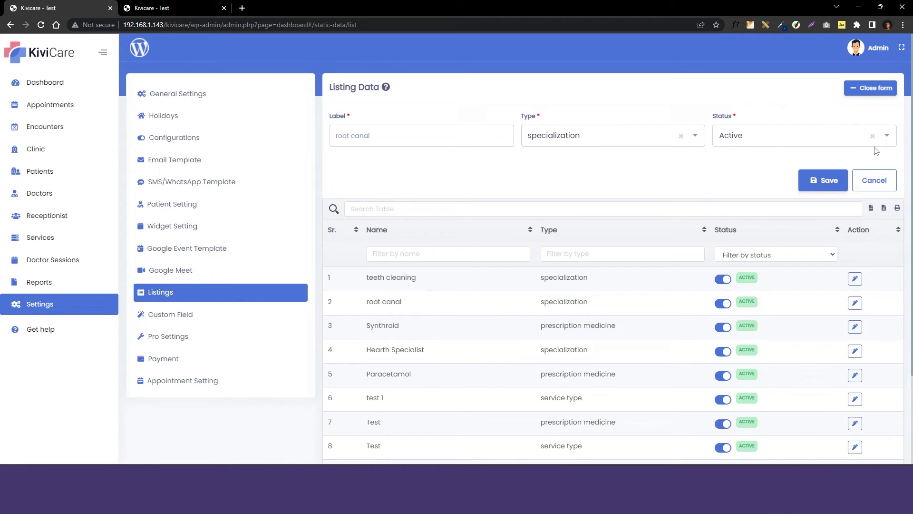